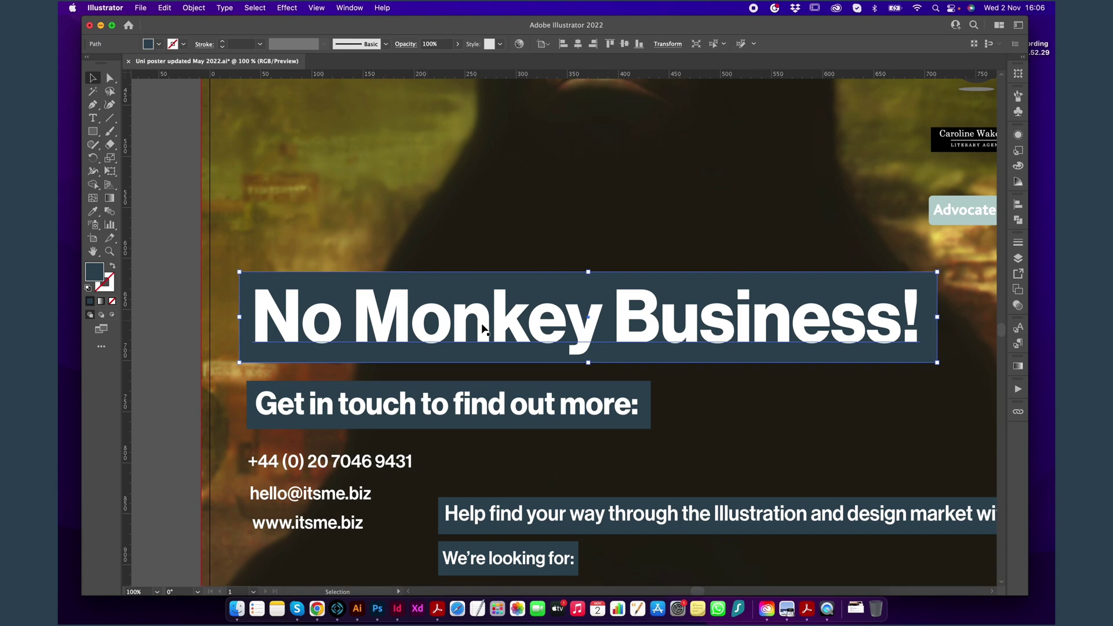
Step: Stop editing the headline text, deselect it and zoom to 100% on the headline
scroll(539, 339, up, 3)
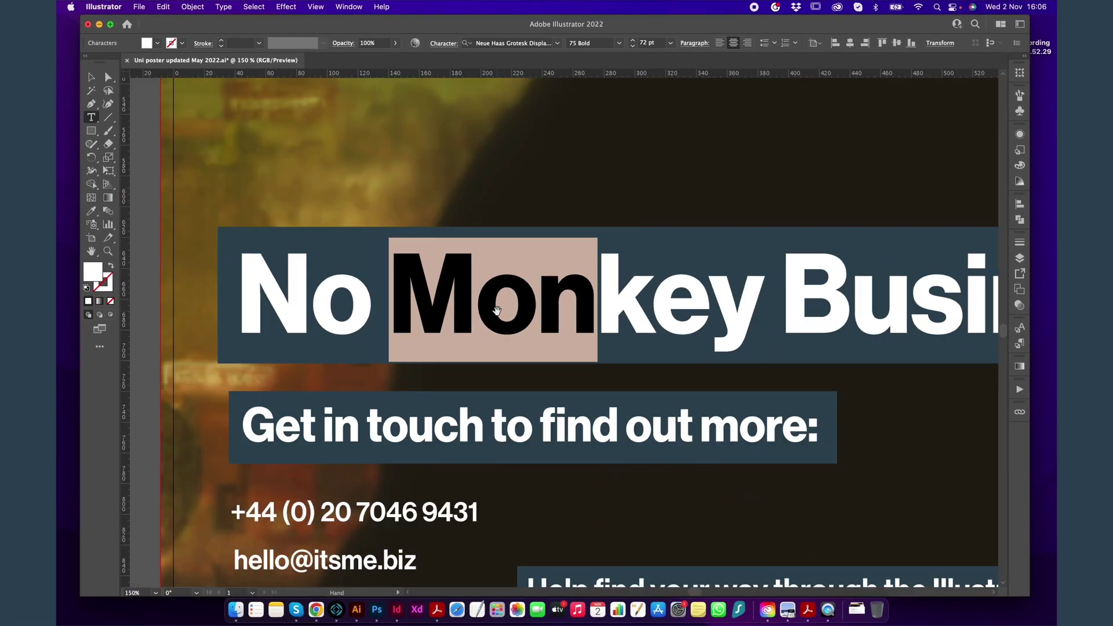
key(super+minus)
key(super+minus)
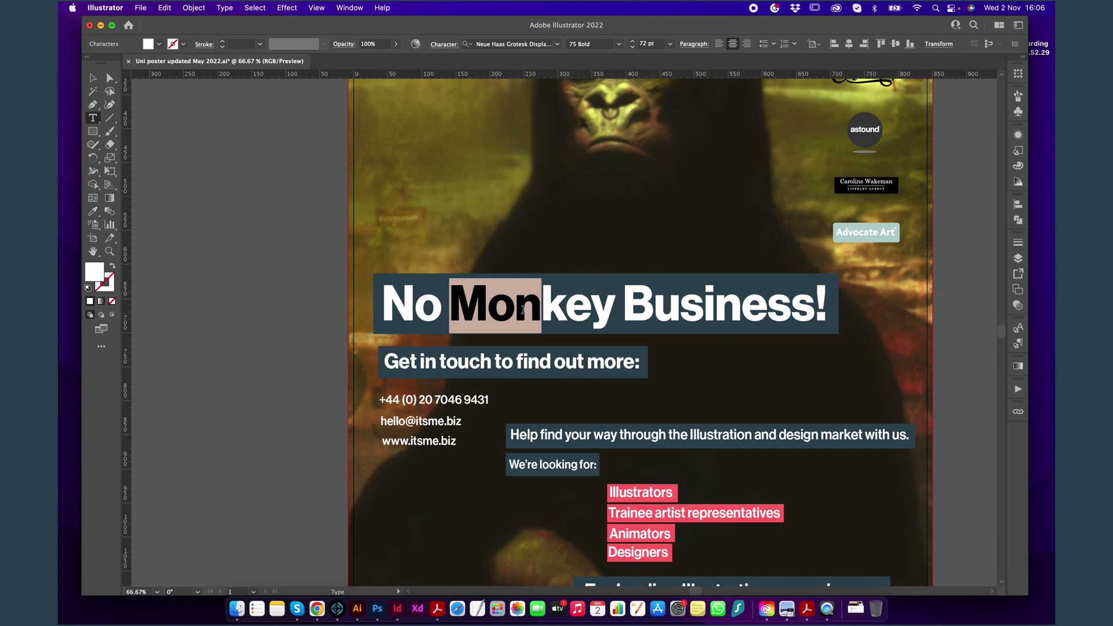
click(92, 77)
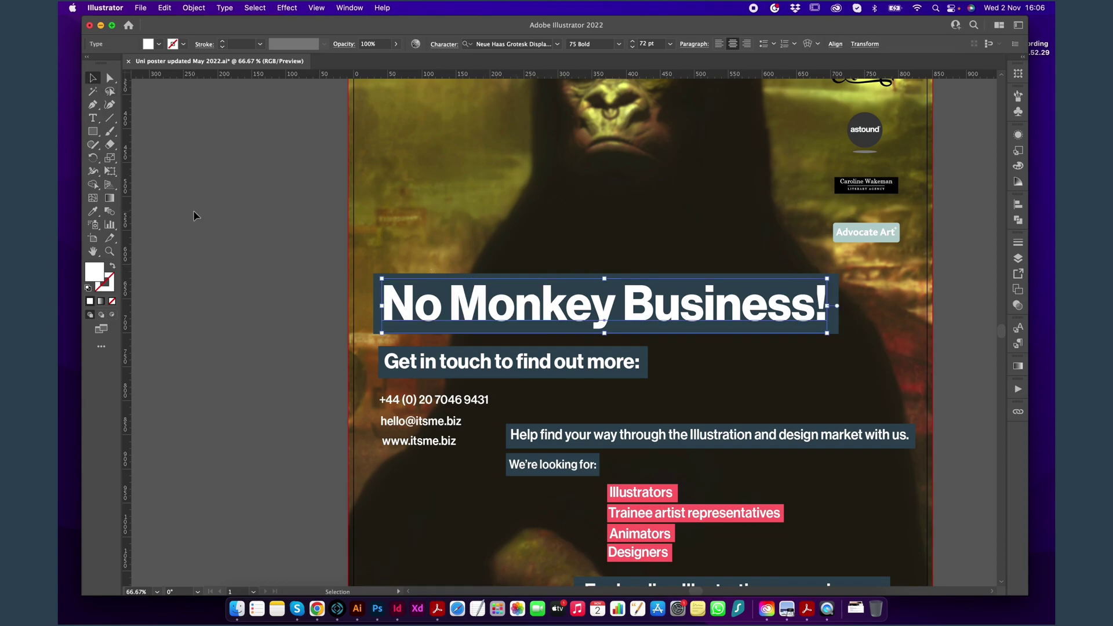
click(193, 216)
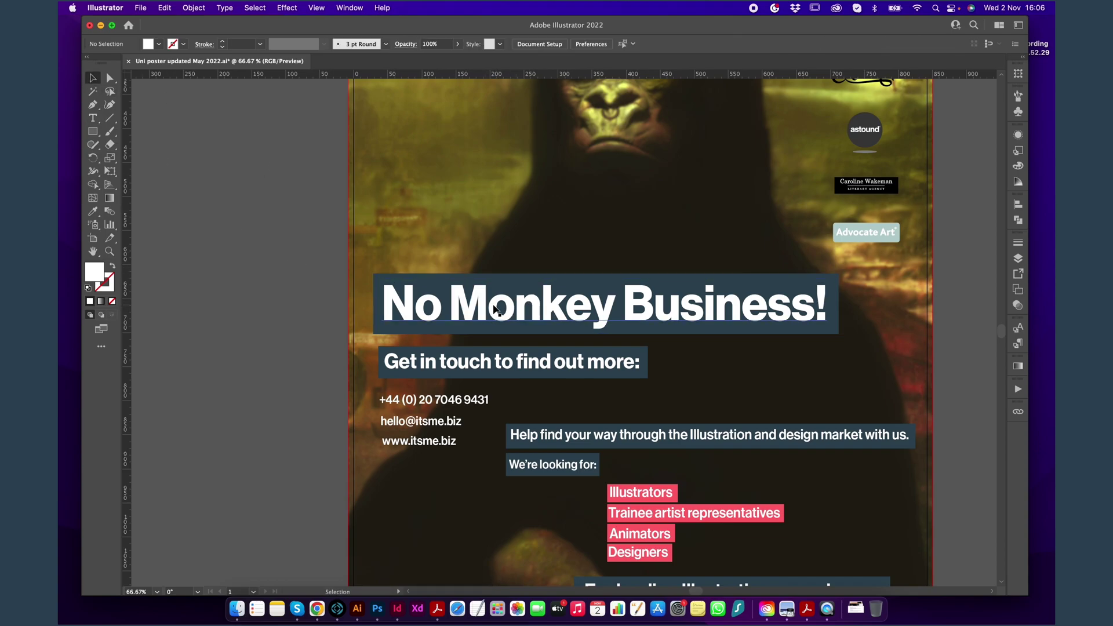
key(super+equal)
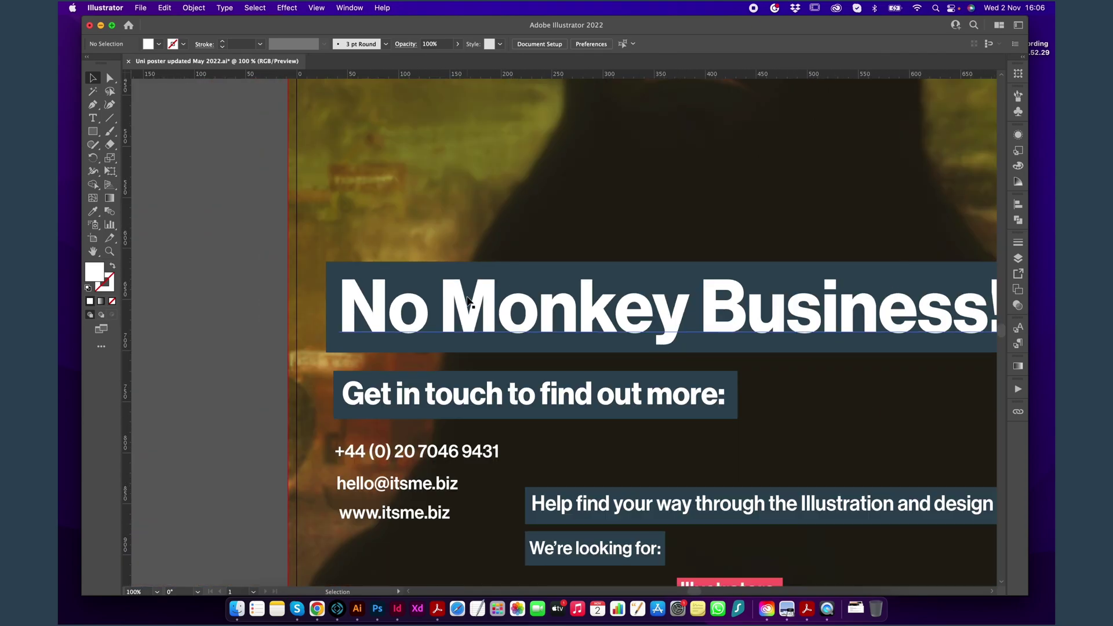
Step: Try moving, resizing and rotating the headline's blue background box, then undo those changes
drag(440, 280, 433, 144)
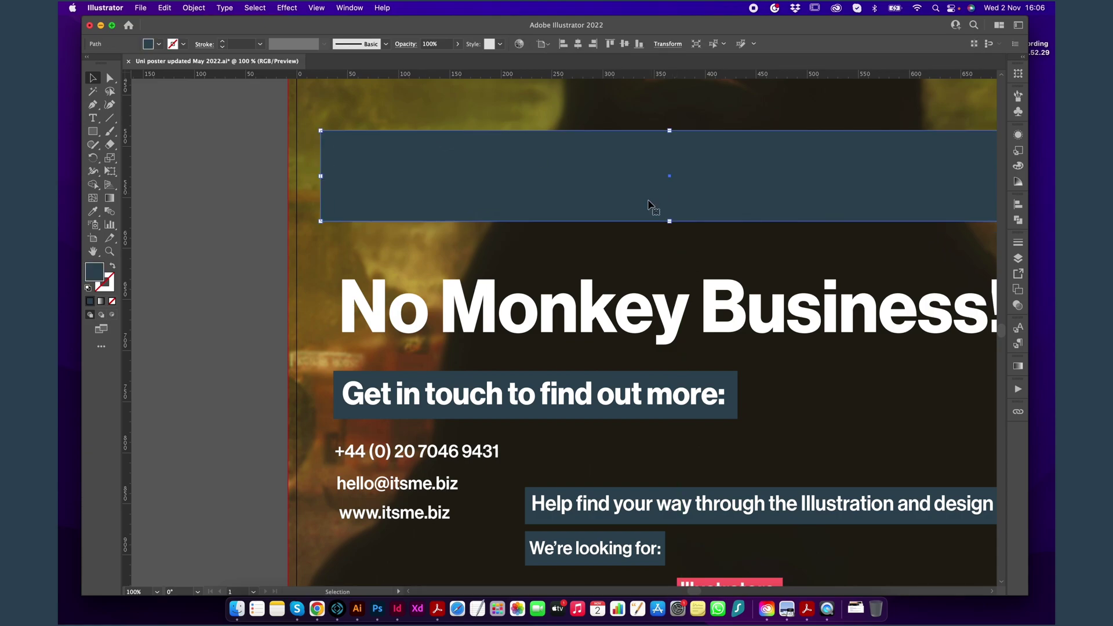
mouse_move(670, 221)
mouse_down()
mouse_move(669, 269)
mouse_move(667, 207)
mouse_up()
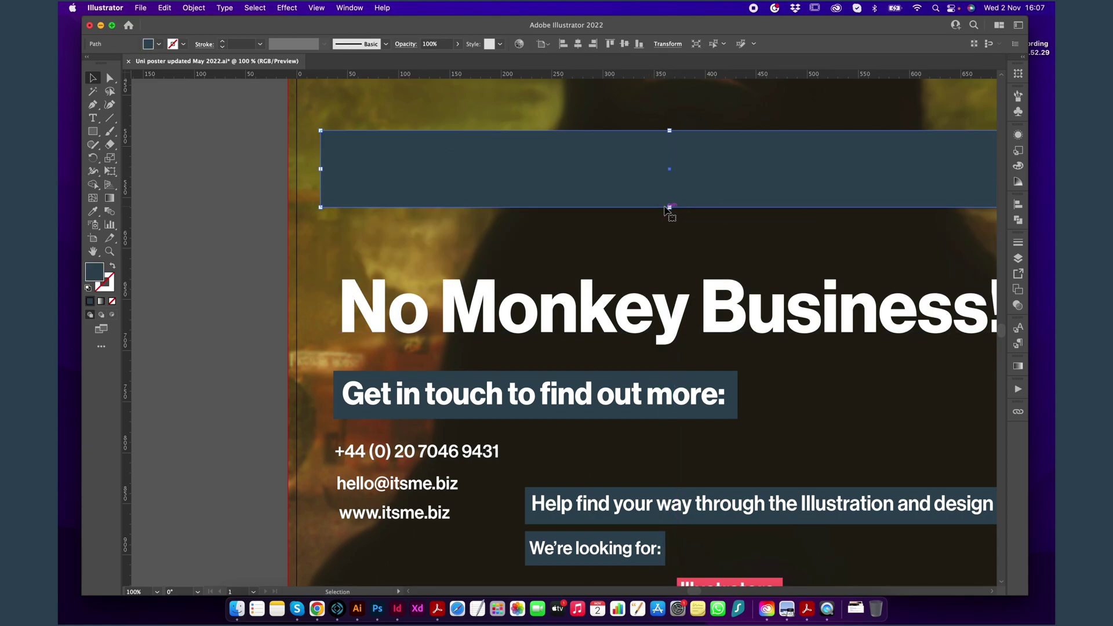
mouse_move(320, 169)
mouse_down()
mouse_move(222, 168)
mouse_move(852, 168)
mouse_move(316, 168)
mouse_up()
key(a)
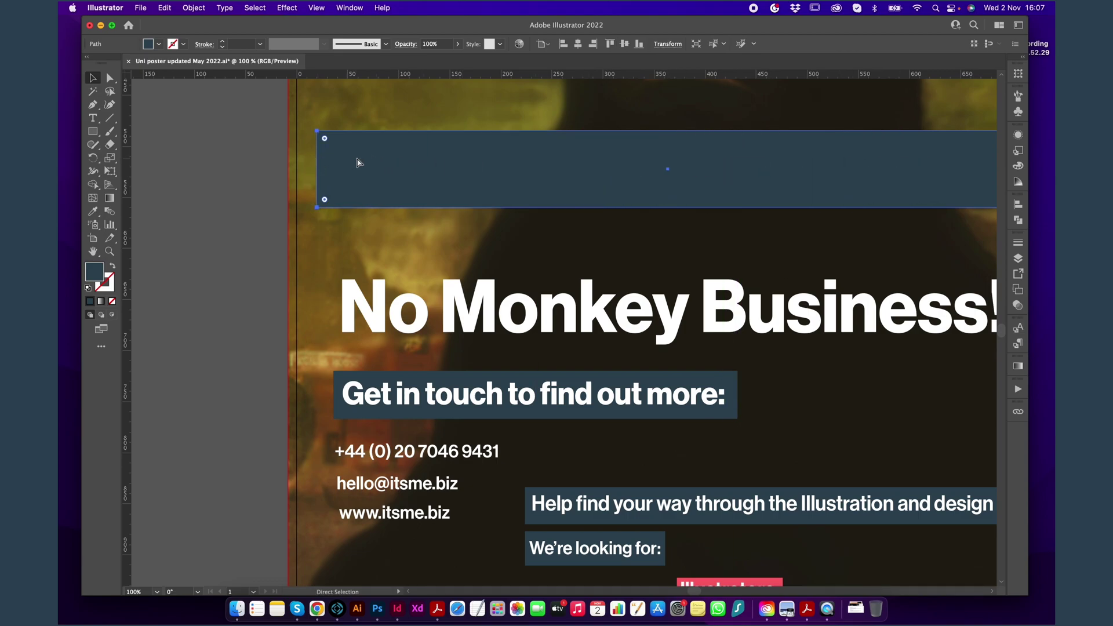
key(ctrl+z)
key(v)
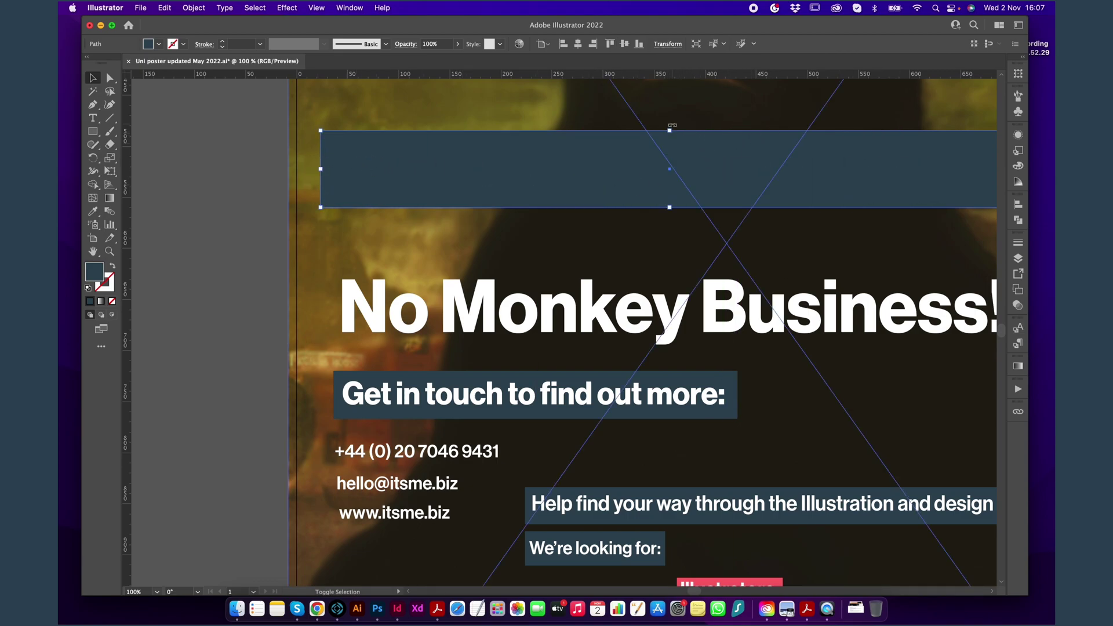
drag(672, 124, 318, 162)
key(super+z)
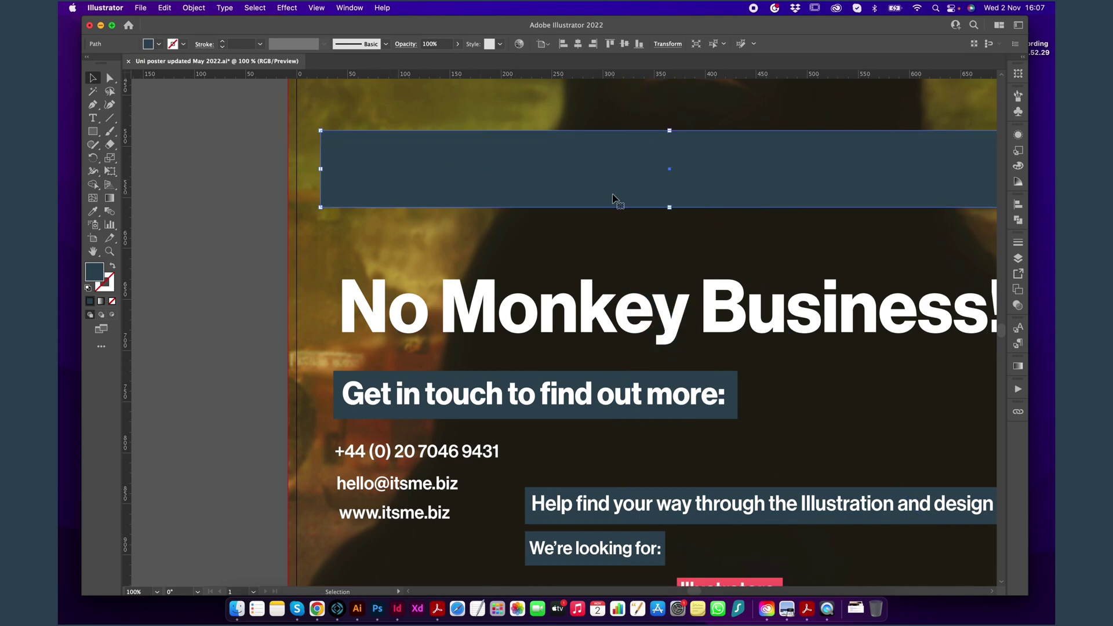
key(super+z)
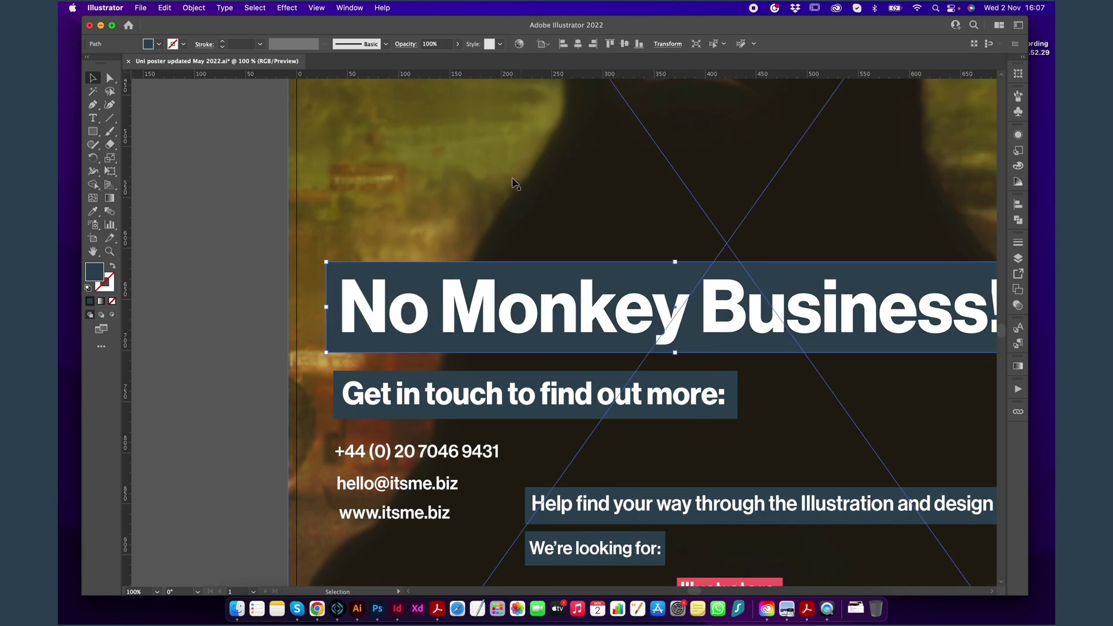
key(super+minus)
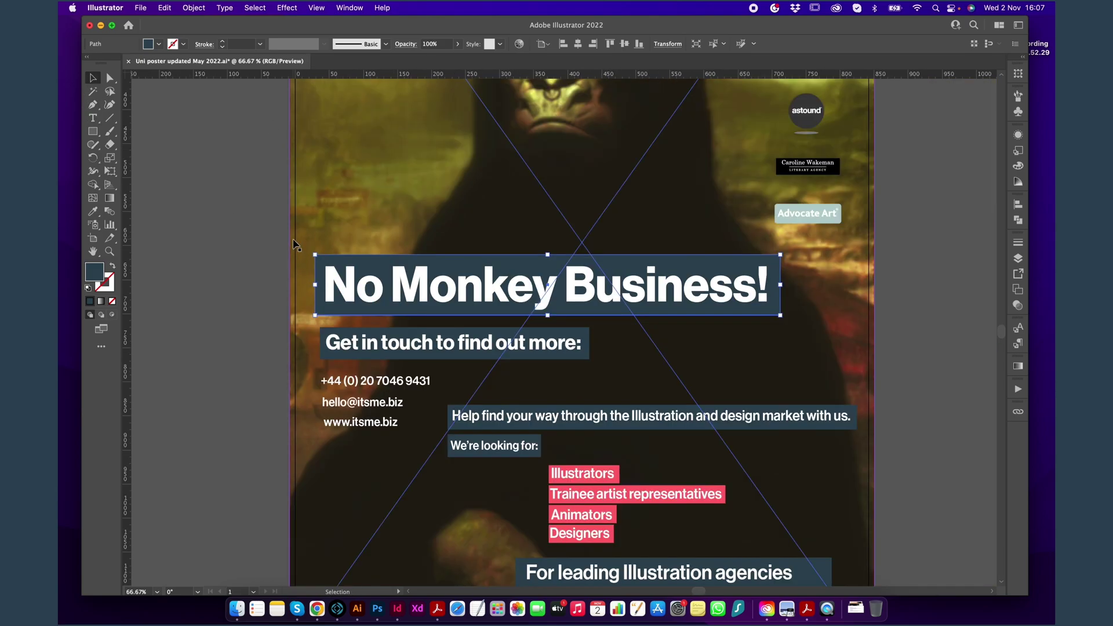
Step: Select the 'No Monkey Business!' headline and apply Type > Create Outlines
click(412, 290)
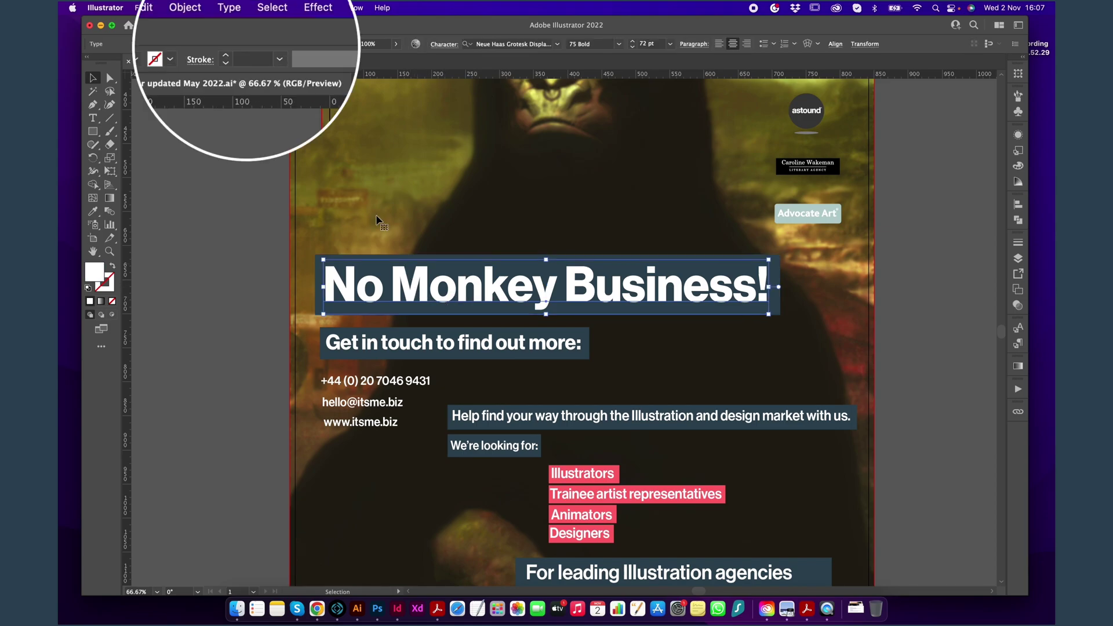
click(230, 7)
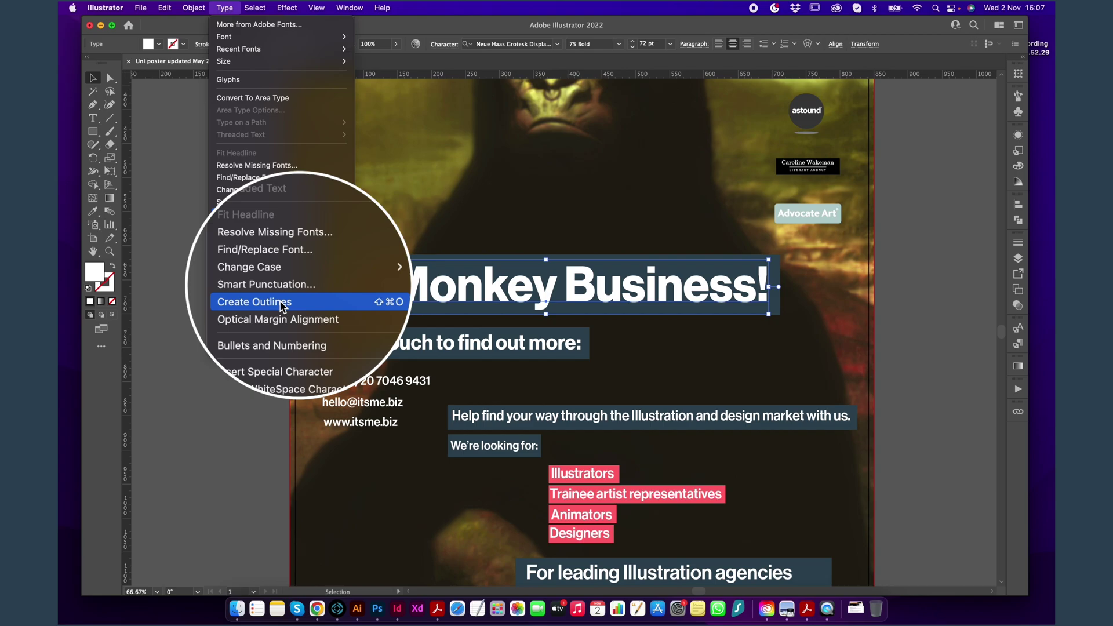
click(280, 300)
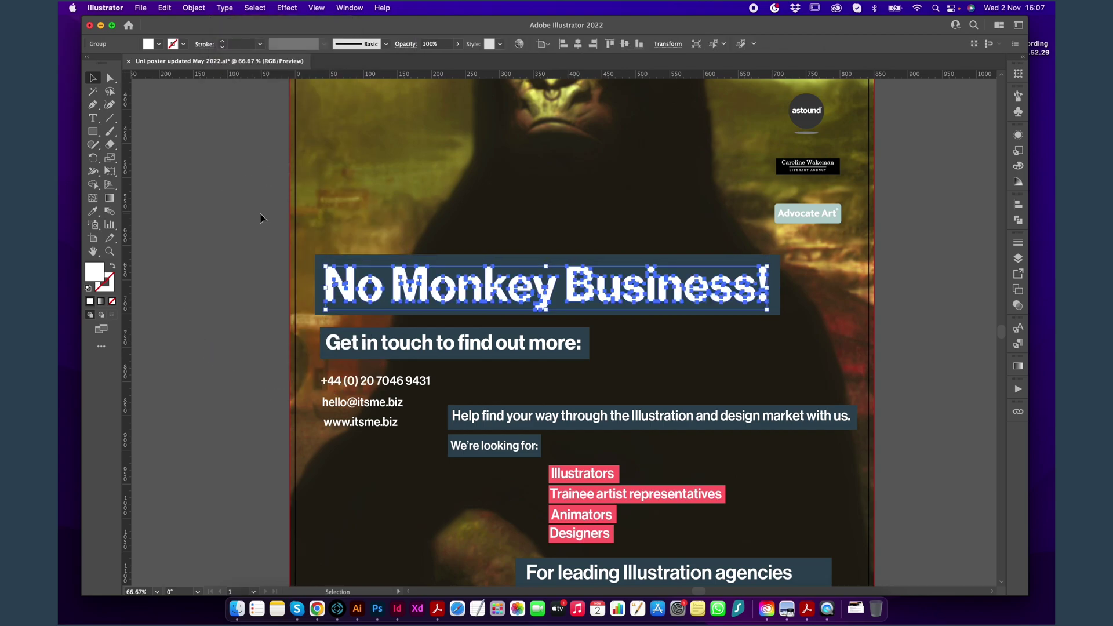
Step: Inside the Monkey group, move the letter n and scale it up, then undo the enlargement
scroll(442, 290, up, 3)
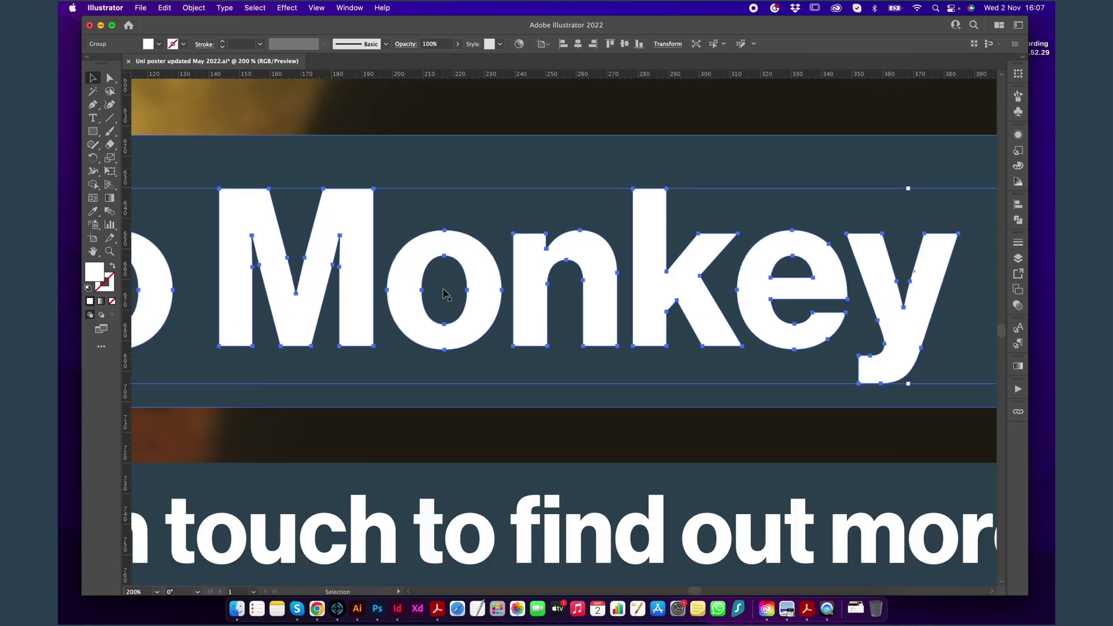
click(367, 167)
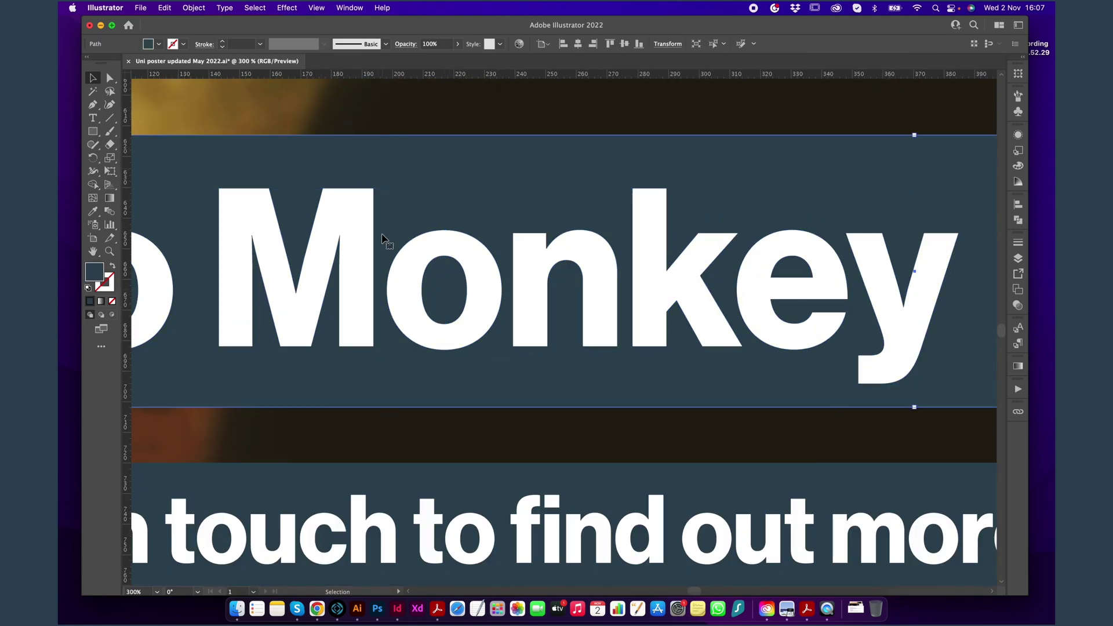
click(366, 242)
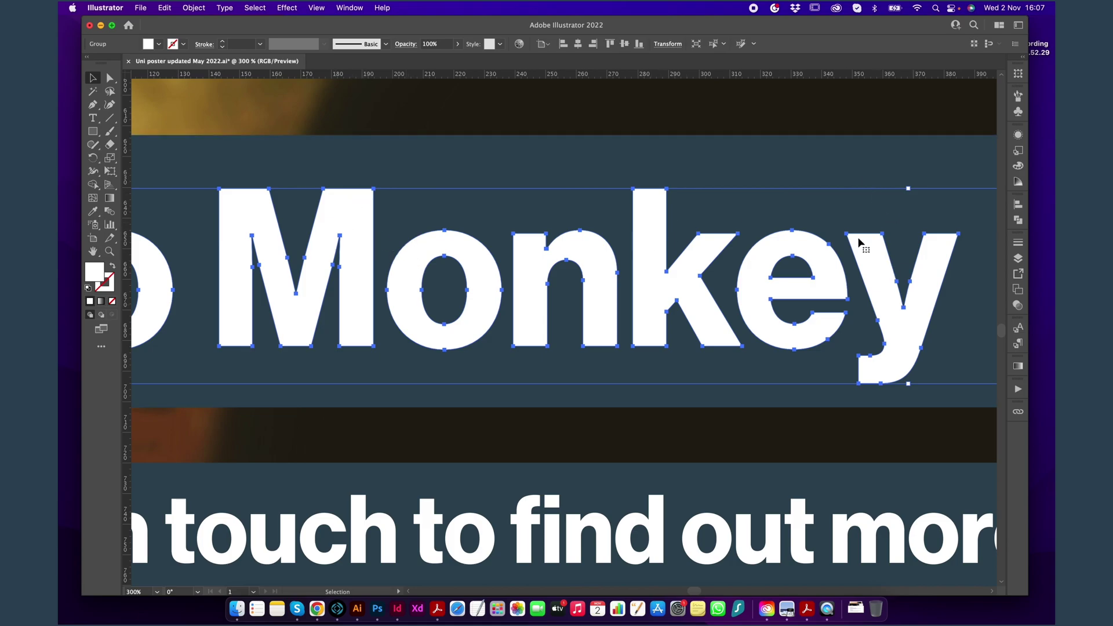
double_click(582, 255)
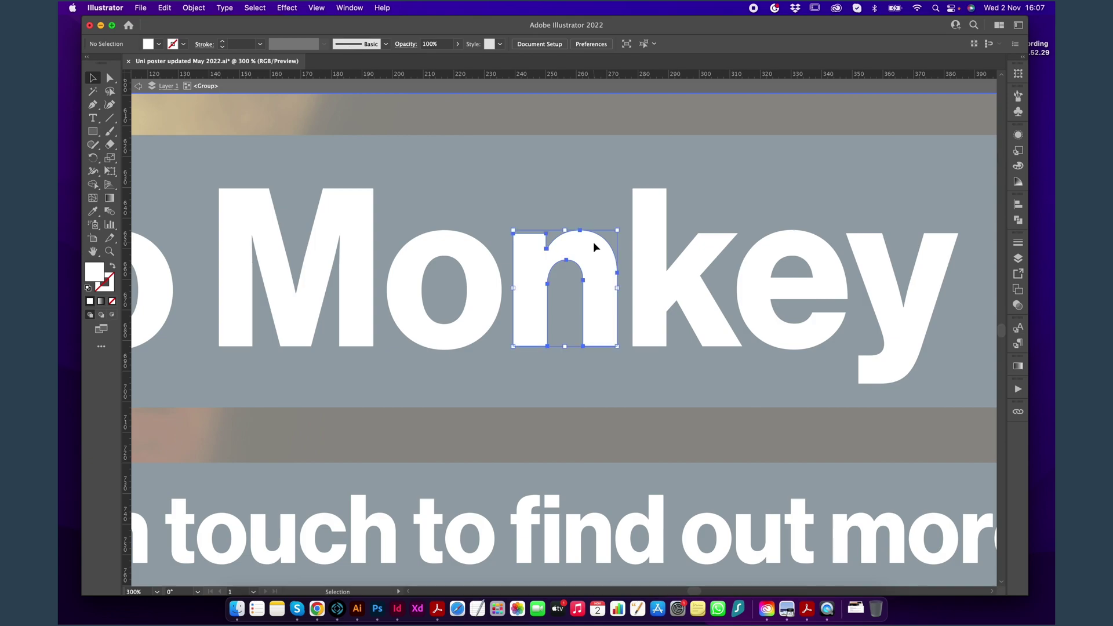
drag(609, 266, 447, 144)
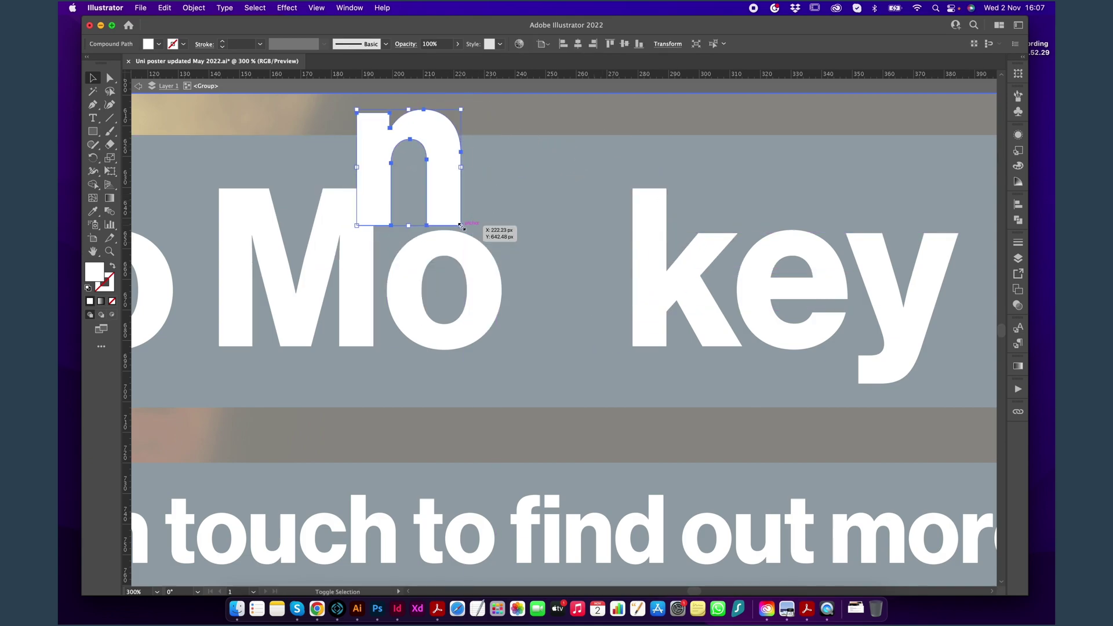
drag(462, 226, 590, 332)
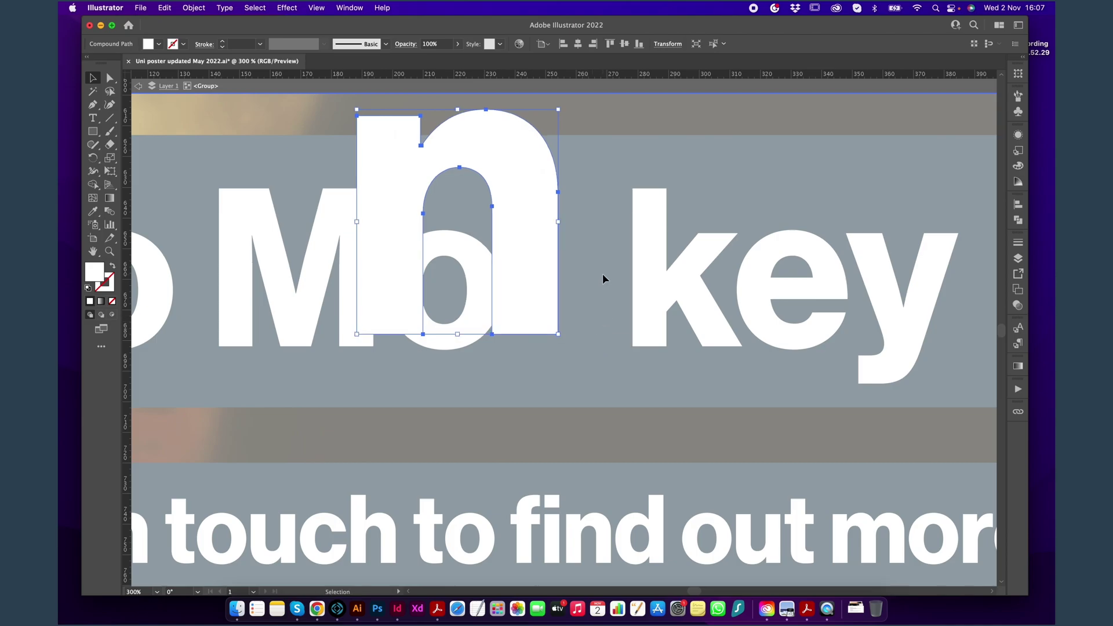
key(super+z)
key(super+z)
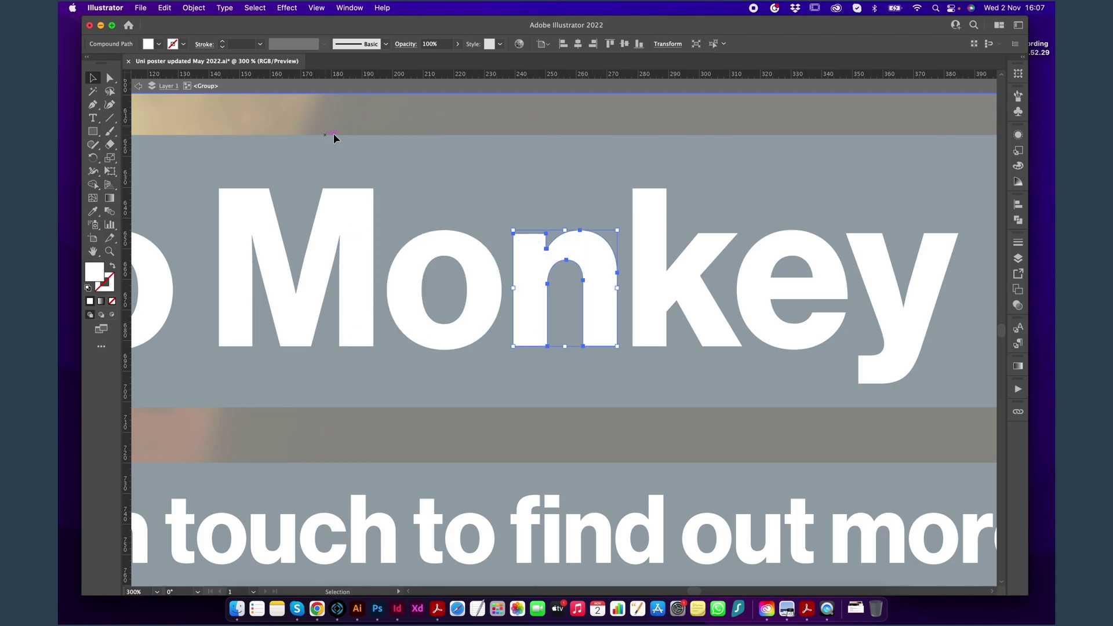
Step: Exit the group, zoom out to 50% and reselect the whole headline
key(super+minus)
key(super+minus)
key(super+minus)
key(Escape)
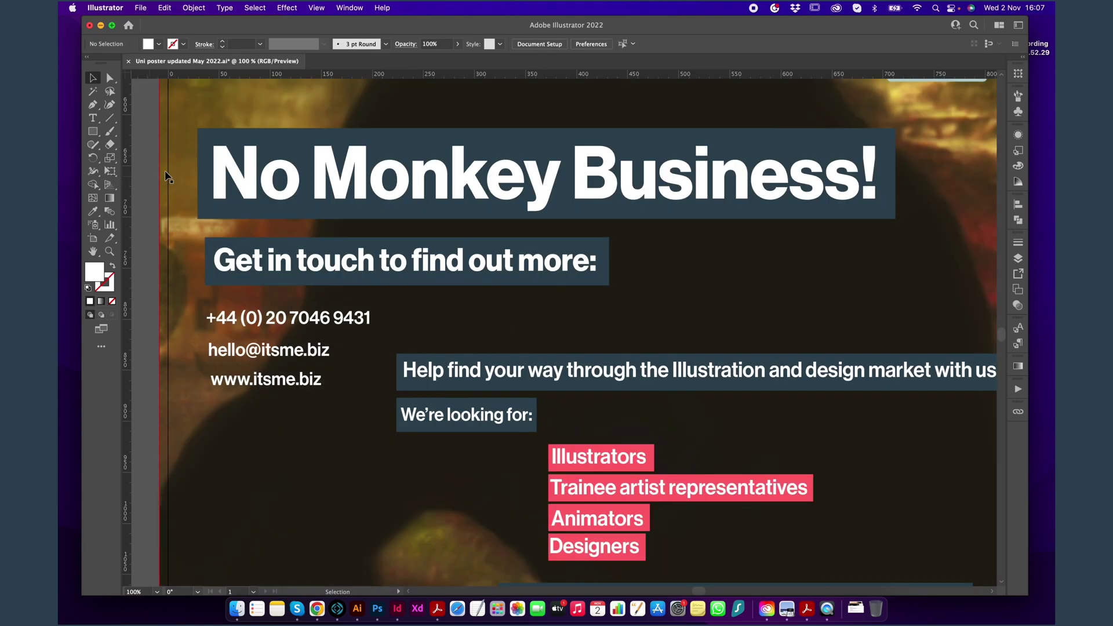
key(super+minus)
key(super+minus)
scroll(472, 232, up, 3)
scroll(472, 231, up, 3)
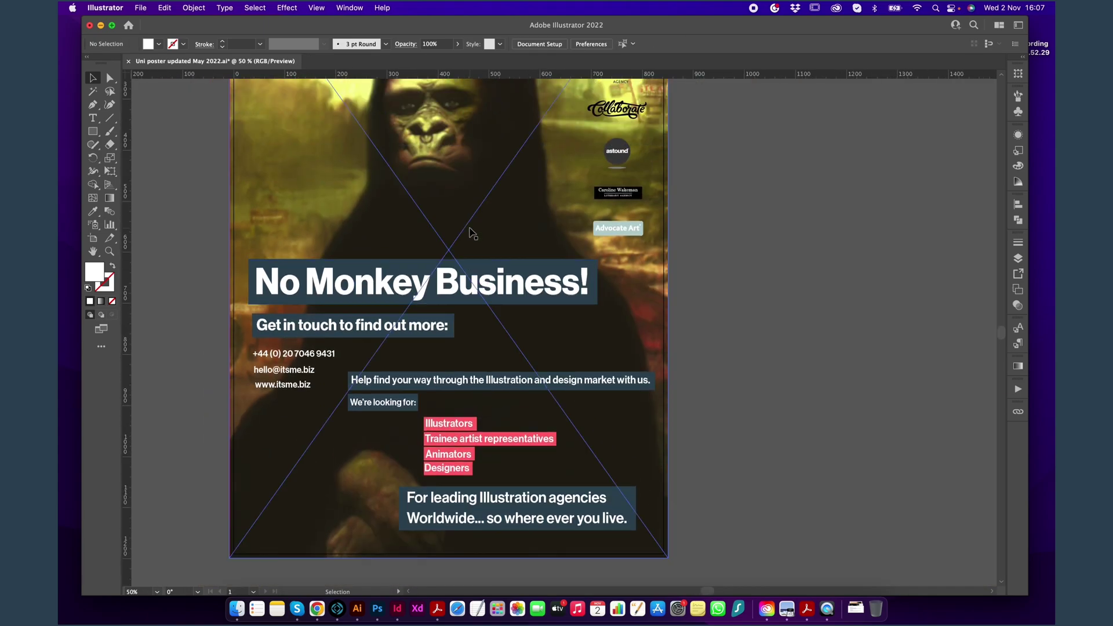
scroll(472, 232, left, 3)
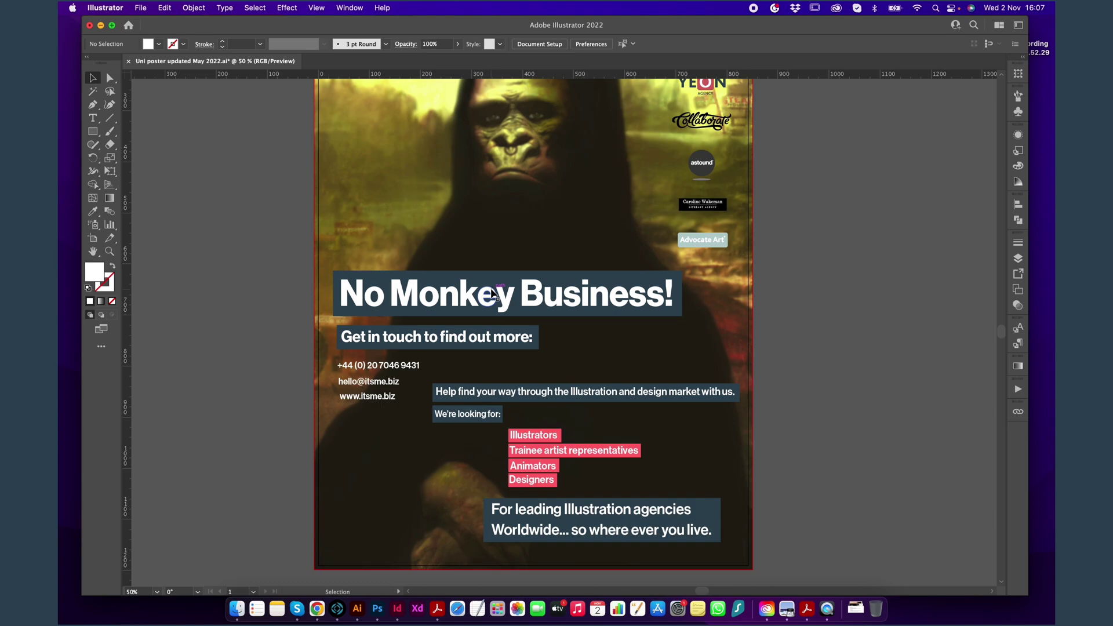
scroll(484, 299, up, 2)
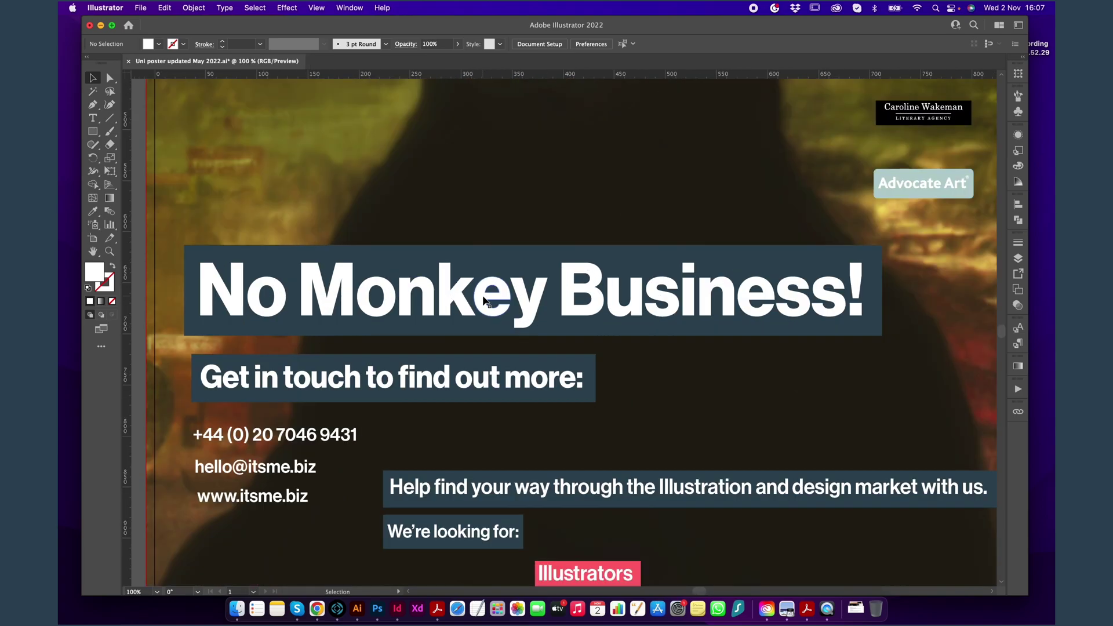
click(273, 335)
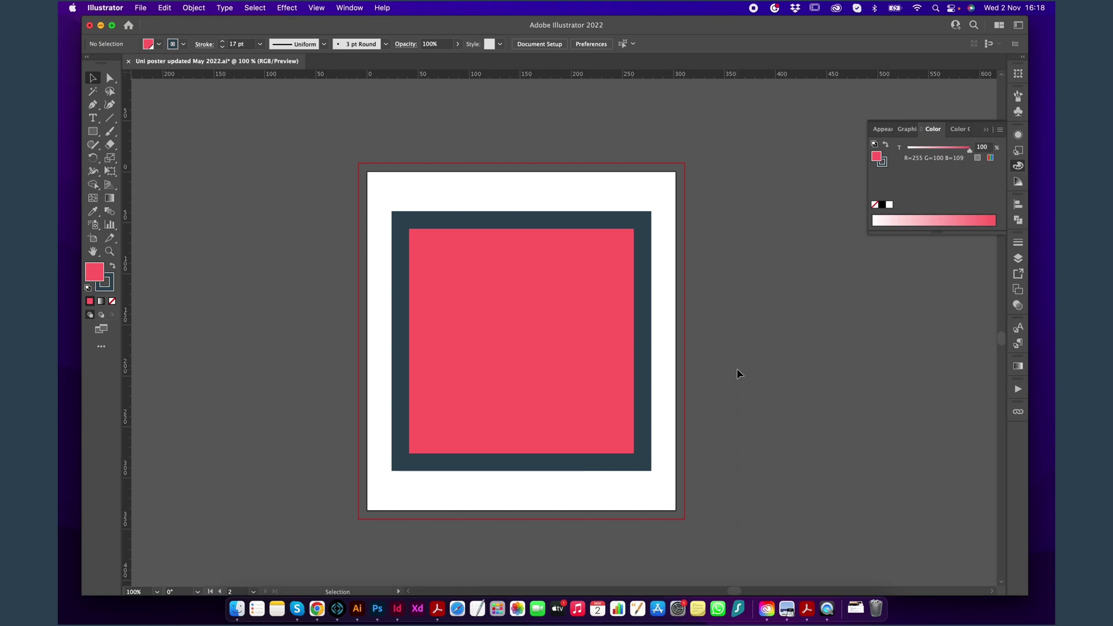
Step: Set the selected square's stroke weight to 15 pt in the Control bar, then deselect to review
click(545, 345)
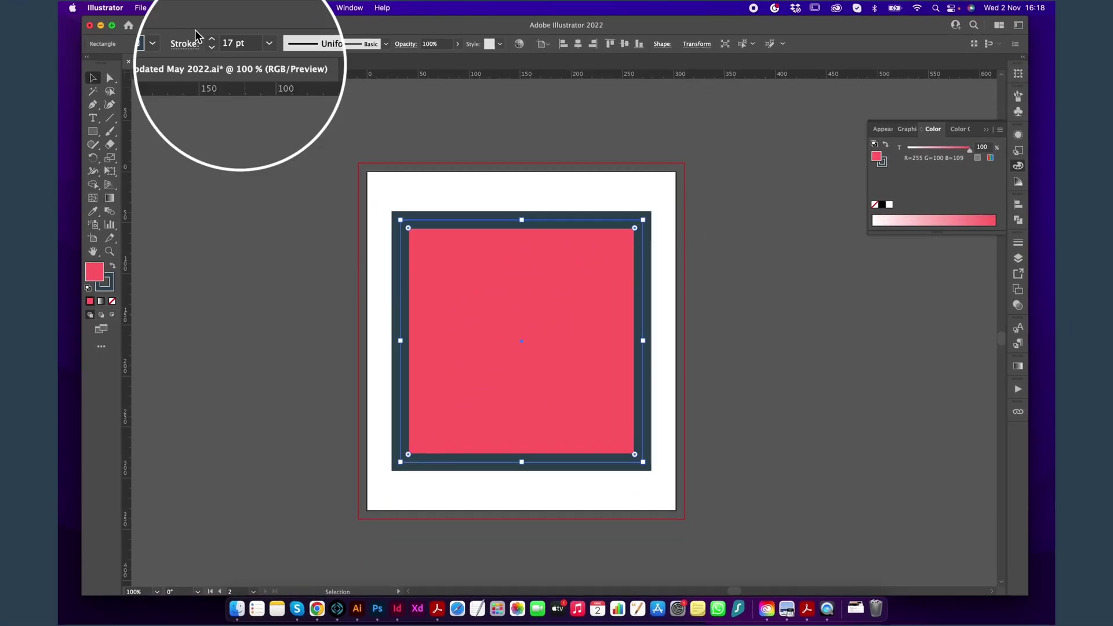
click(212, 49)
click(212, 38)
click(212, 39)
click(212, 48)
click(212, 48)
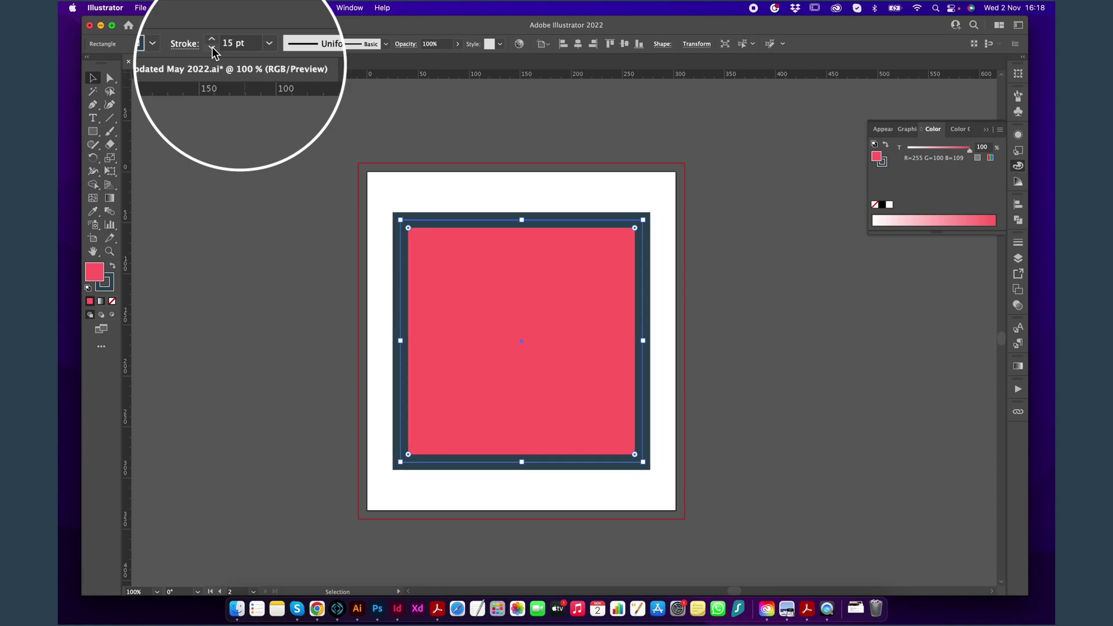
click(395, 185)
click(416, 231)
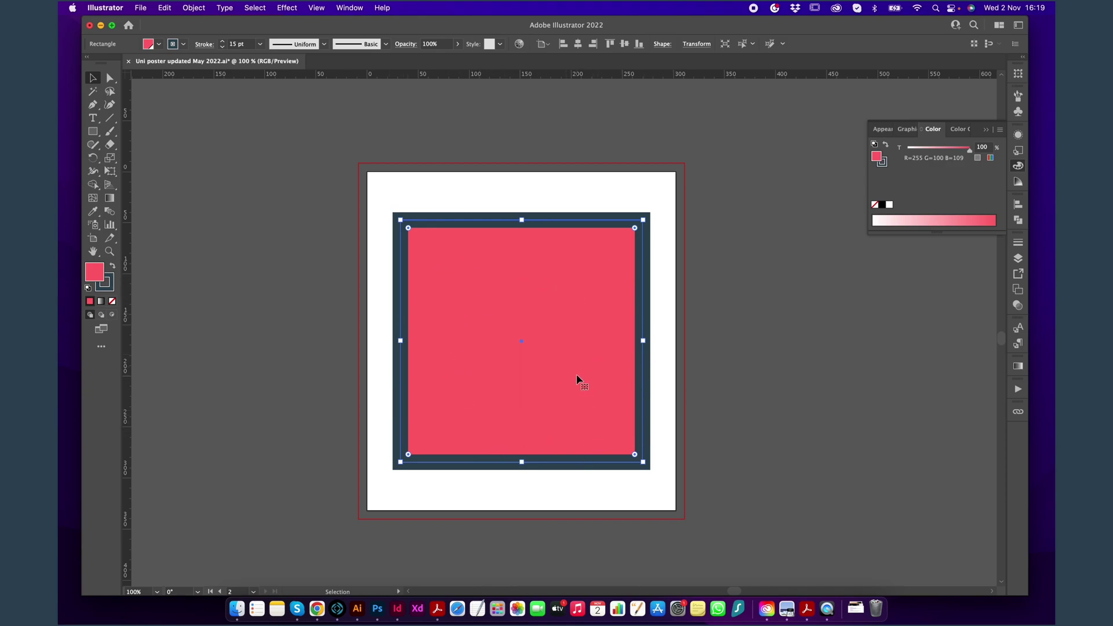
click(723, 268)
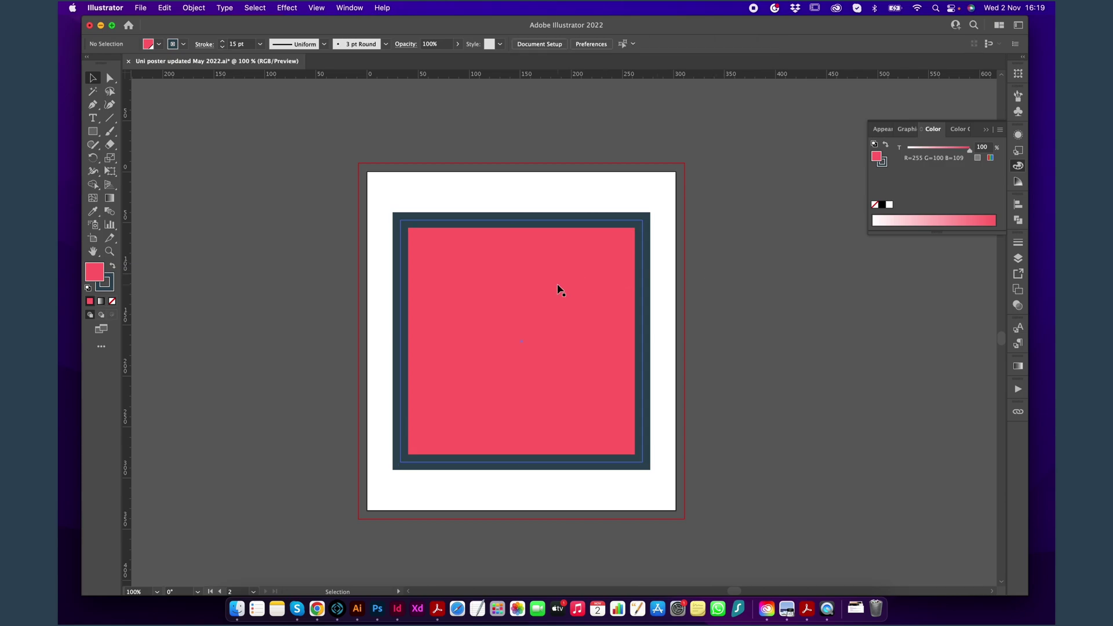
Step: Apply Object > Path > Outline Stroke to the selected red square
click(517, 293)
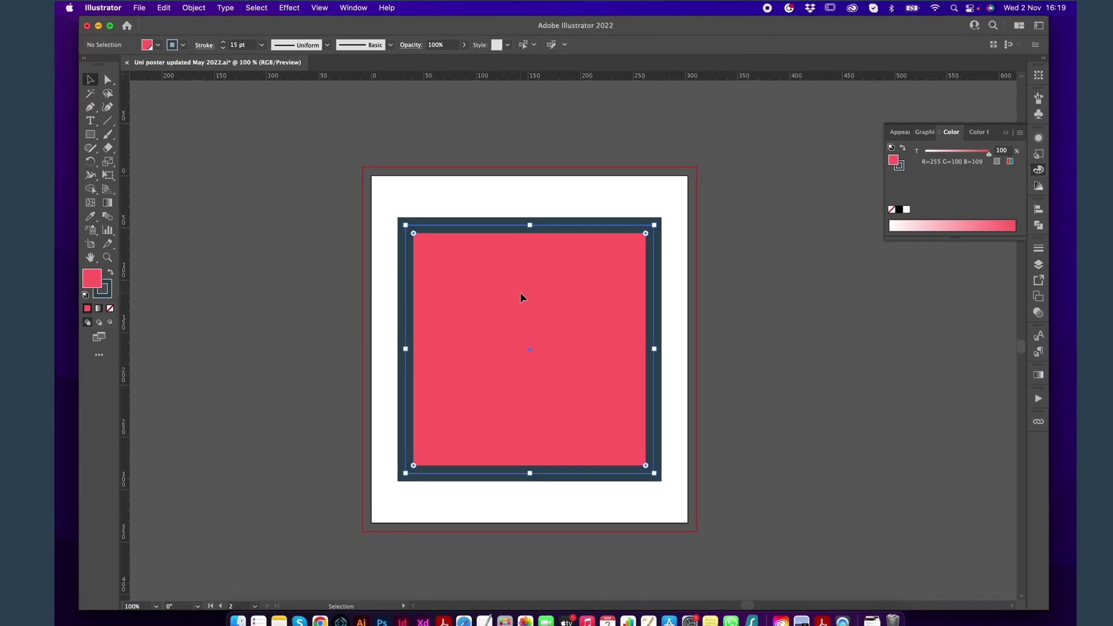
click(193, 8)
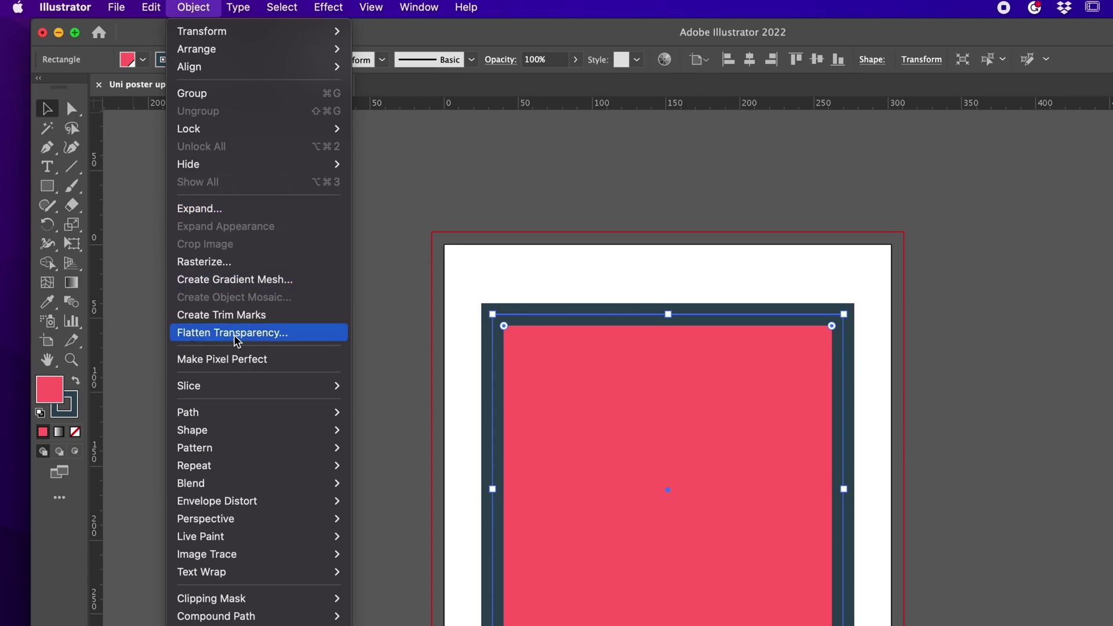
mouse_move(268, 412)
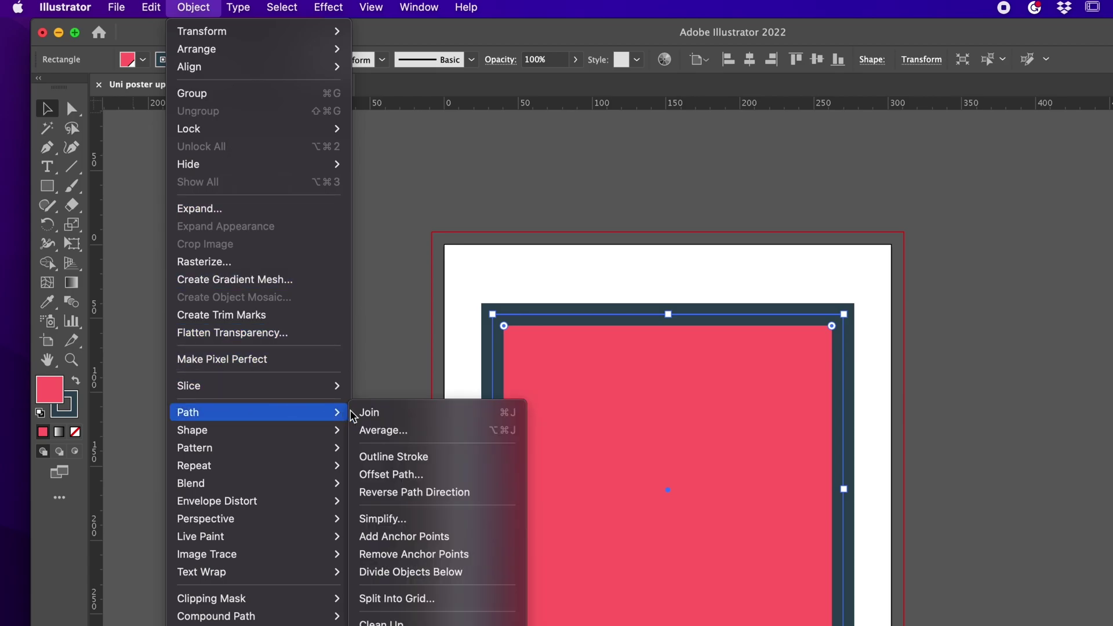
click(406, 458)
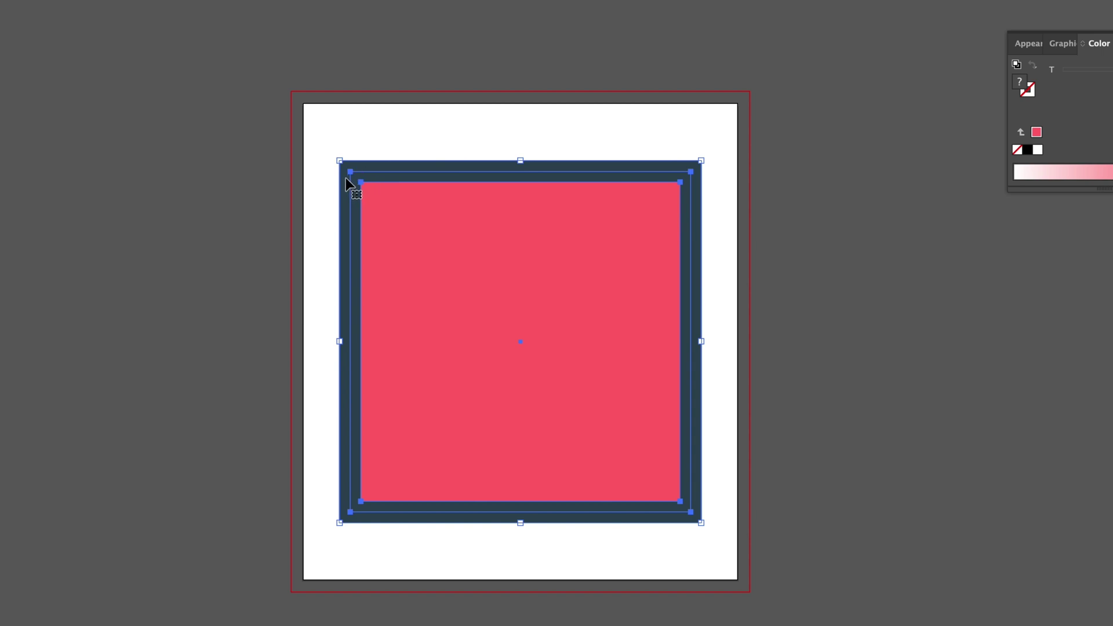
Step: Scale the grouped square and its outlined border down slightly from the centre
scroll(435, 173, up, 5)
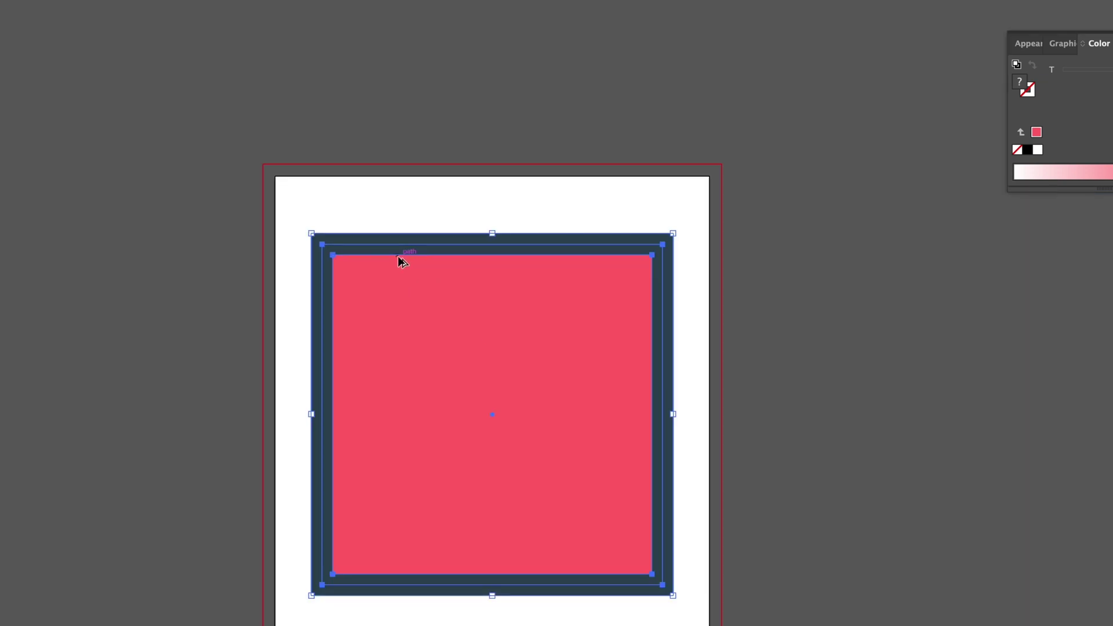
drag(676, 234, 650, 253)
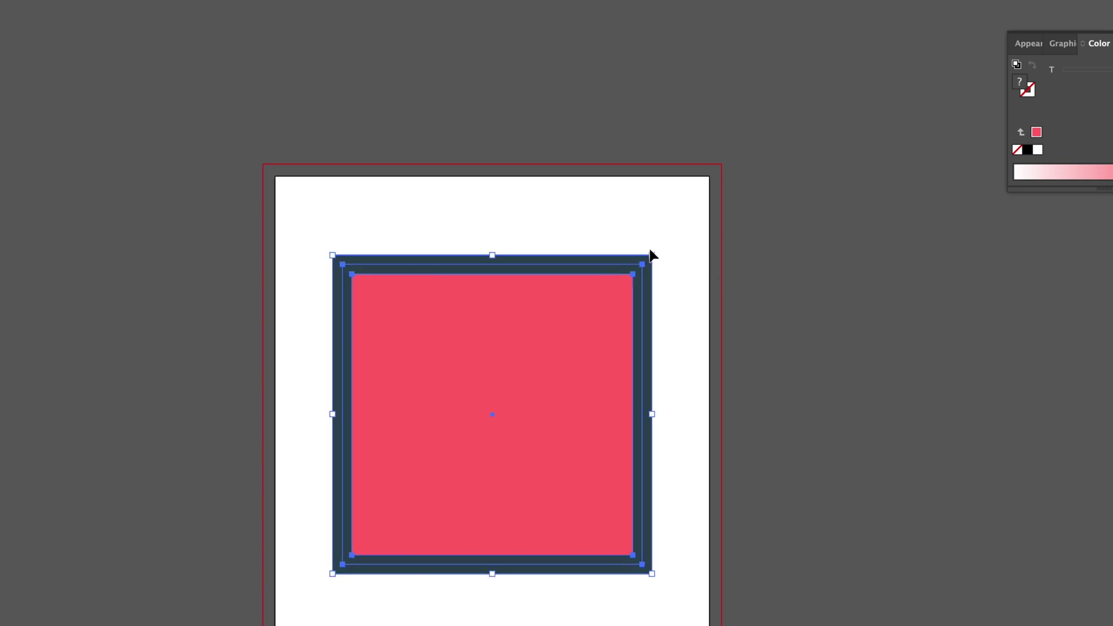